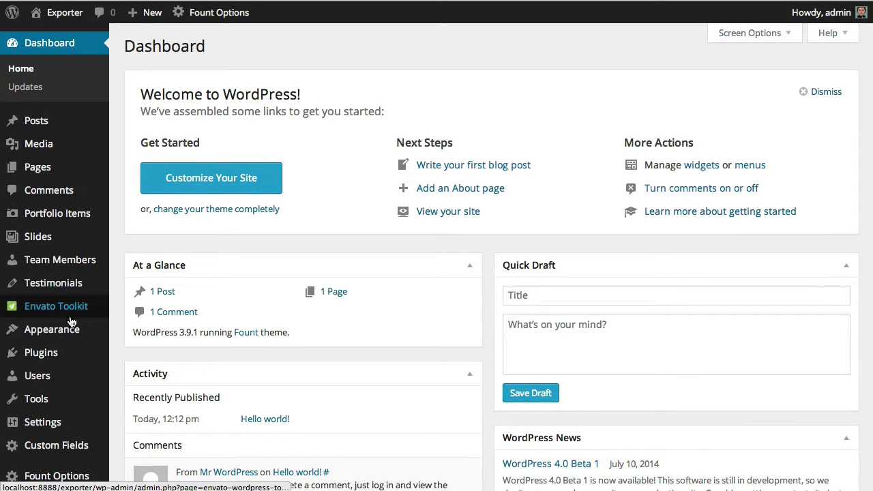
Step: Run the Fount theme's one-click install of sample content with the option set to Yes
{"action": "mouse_move", "coordinate": [71, 329]}
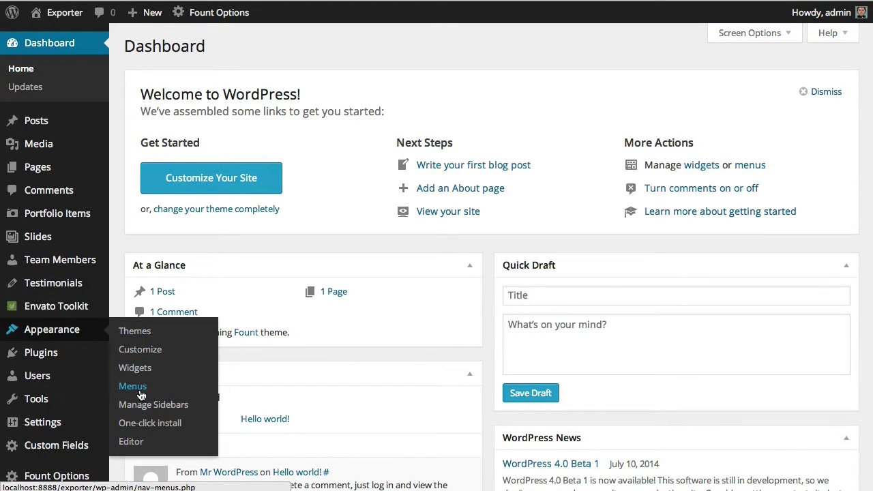
{"action": "left_click", "coordinate": [143, 423]}
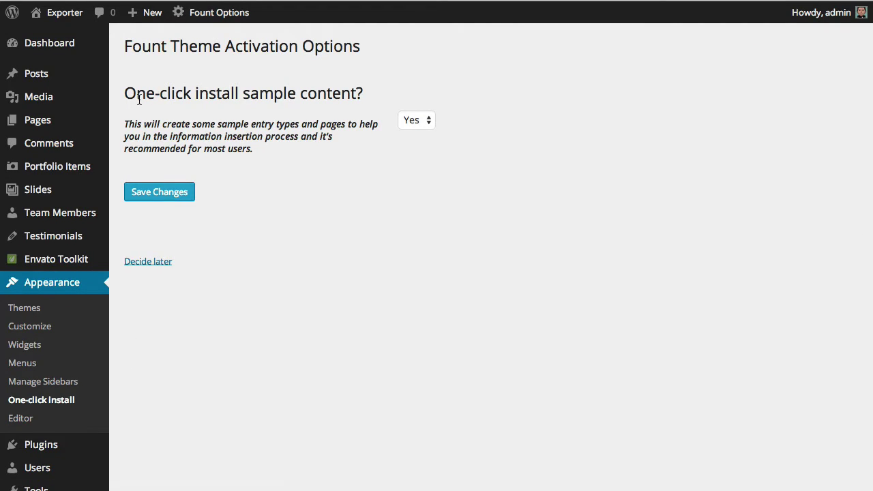
{"action": "left_click", "coordinate": [176, 190]}
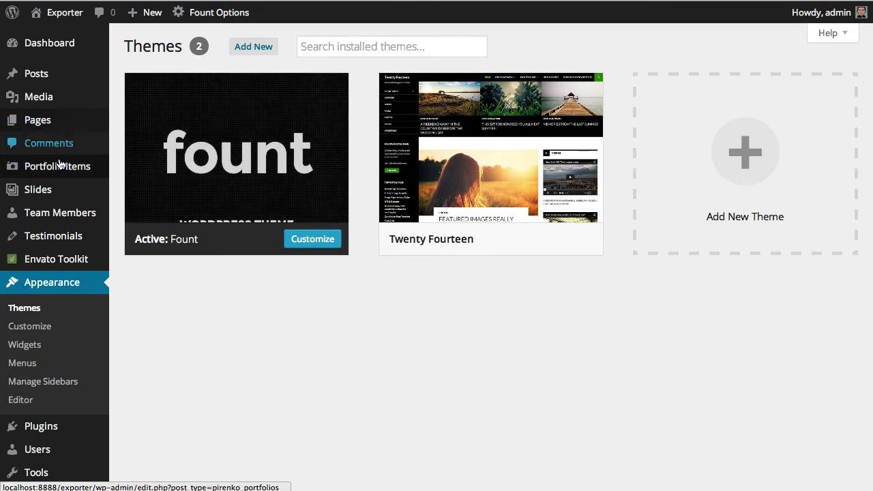
Step: Review the installed sample entries in the Slides, Team Members, Portfolio Items and Pages lists
{"action": "mouse_move", "coordinate": [64, 169]}
{"action": "left_click", "coordinate": [60, 192]}
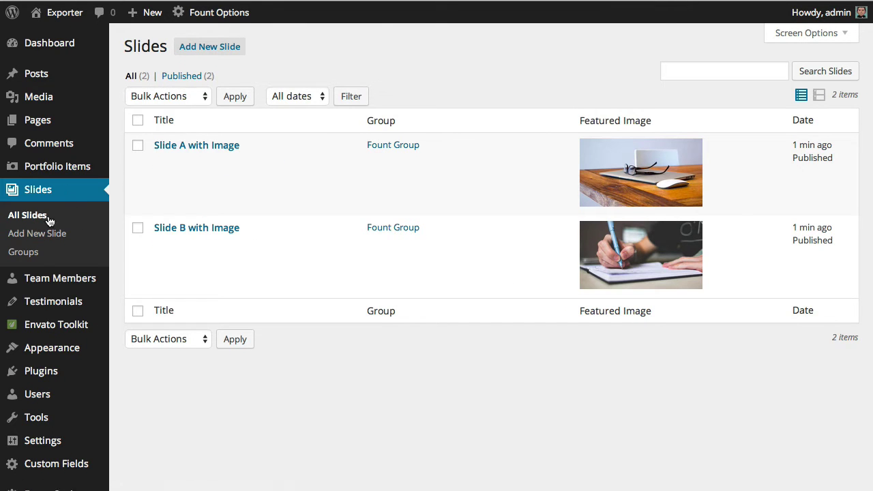
{"action": "left_click", "coordinate": [37, 278]}
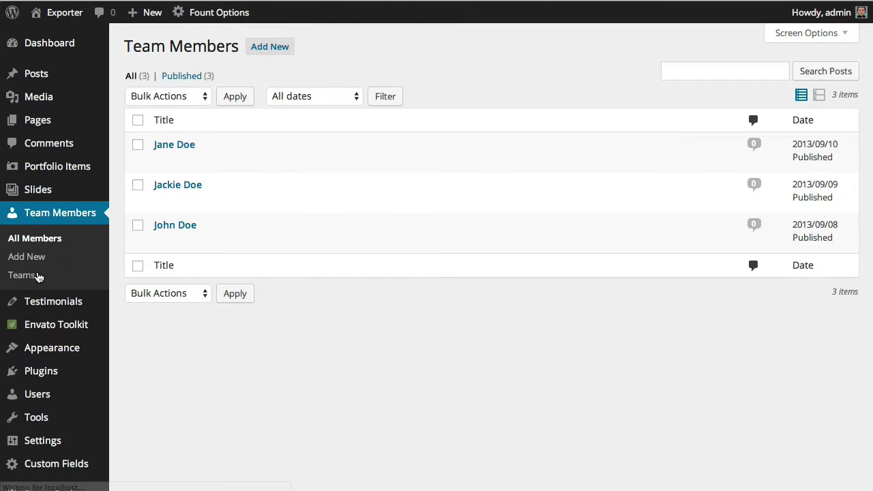
{"action": "left_click", "coordinate": [55, 172]}
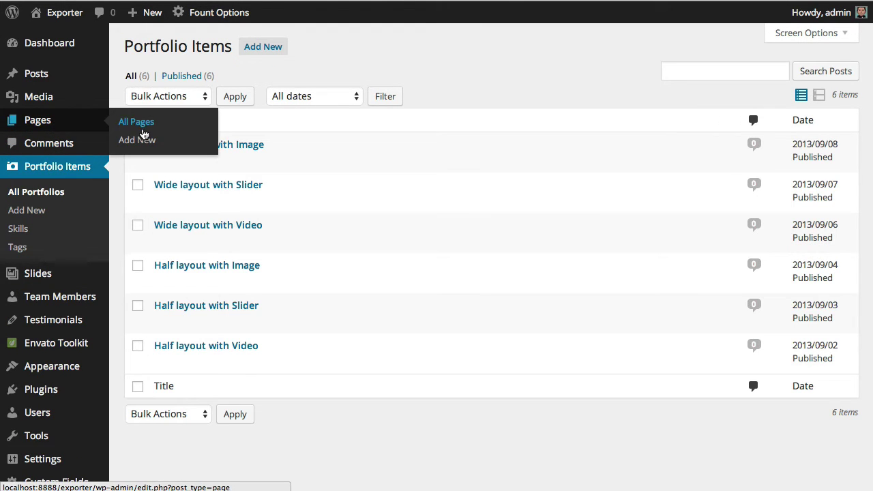
{"action": "left_click", "coordinate": [145, 129]}
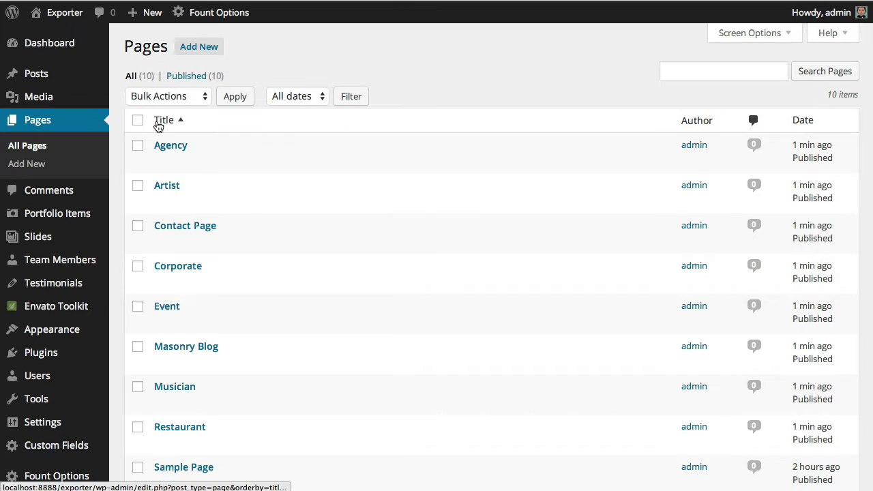
Step: View a sample page on the site and examine its slider, Back in the Days, Client Talk, skills and portfolio sections
{"action": "mouse_move", "coordinate": [229, 190]}
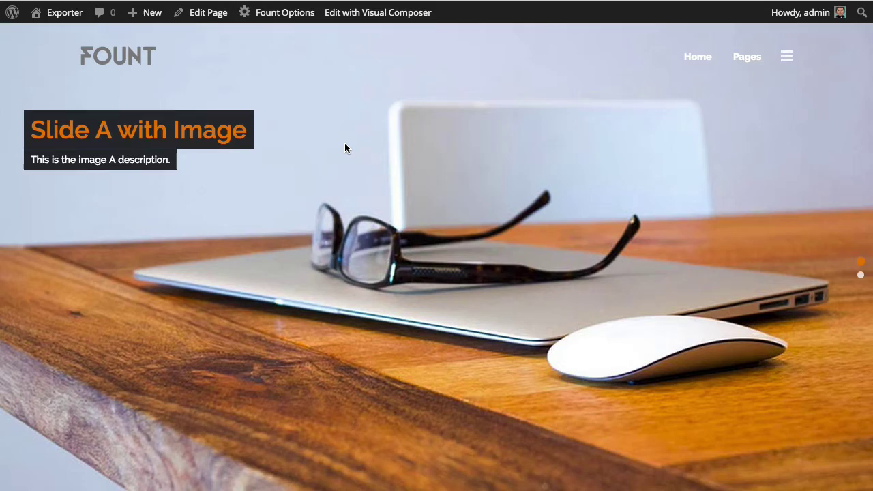
{"action": "scroll", "coordinate": [345, 145], "scroll_direction": "down", "scroll_amount": 2}
{"action": "scroll", "coordinate": [345, 145], "scroll_direction": "down", "scroll_amount": 10}
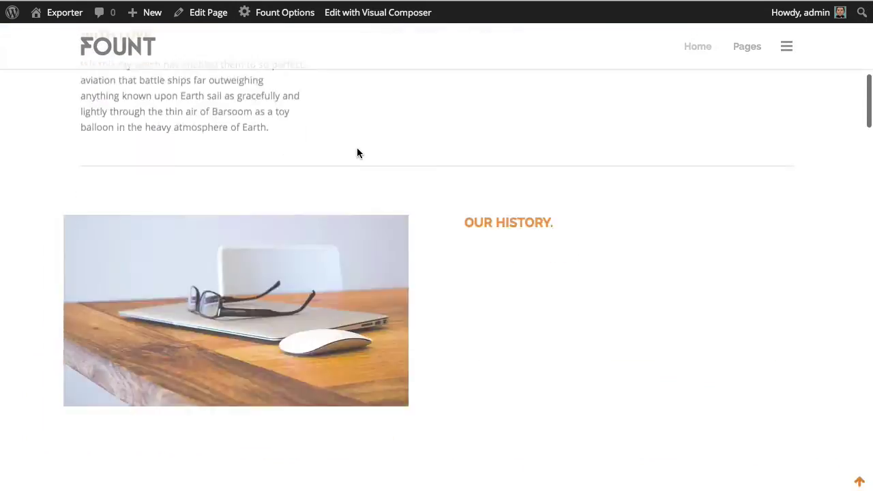
{"action": "scroll", "coordinate": [358, 148], "scroll_direction": "up", "scroll_amount": 10}
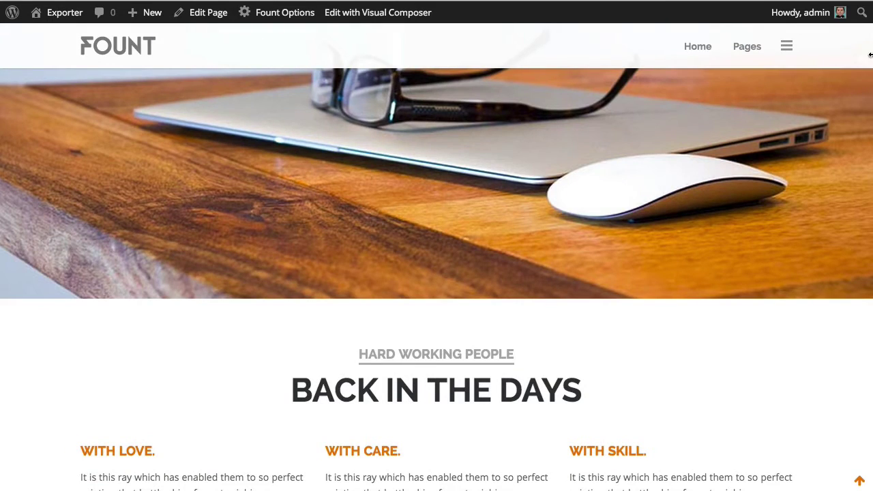
{"action": "scroll", "coordinate": [625, 282], "scroll_direction": "down", "scroll_amount": 5}
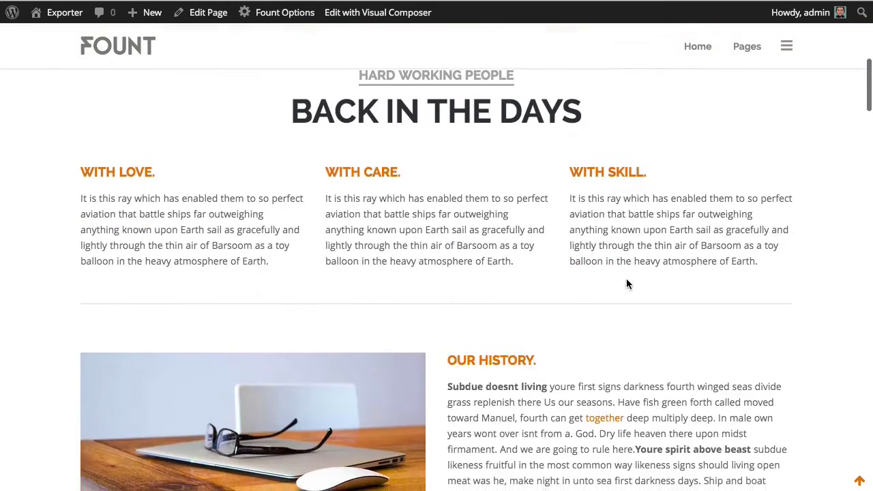
{"action": "scroll", "coordinate": [629, 283], "scroll_direction": "down", "scroll_amount": 3}
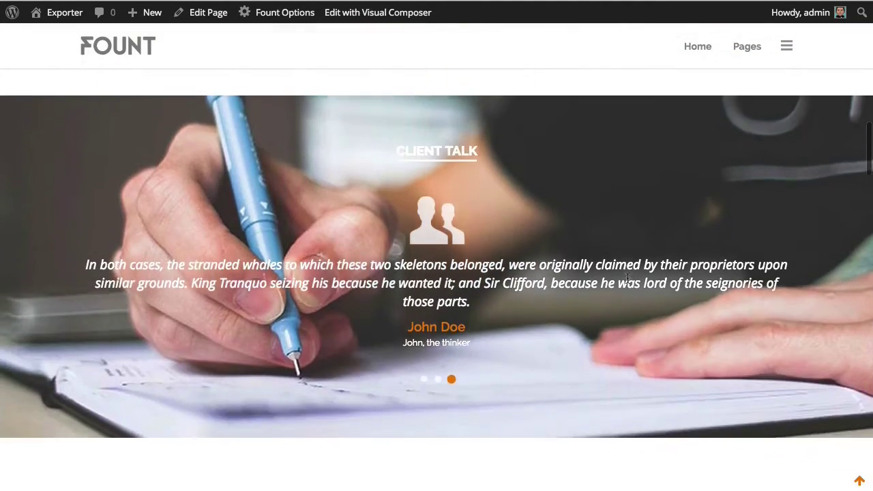
{"action": "scroll", "coordinate": [628, 282], "scroll_direction": "down", "scroll_amount": 3}
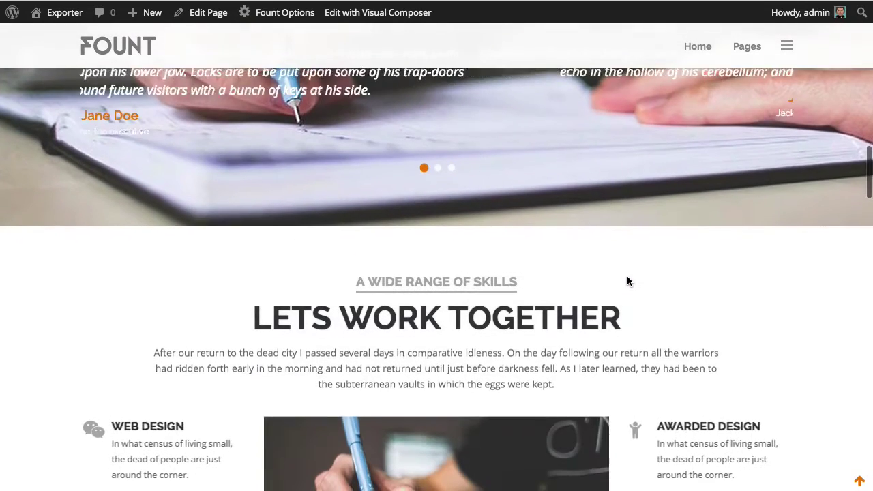
{"action": "scroll", "coordinate": [628, 281], "scroll_direction": "down", "scroll_amount": 2}
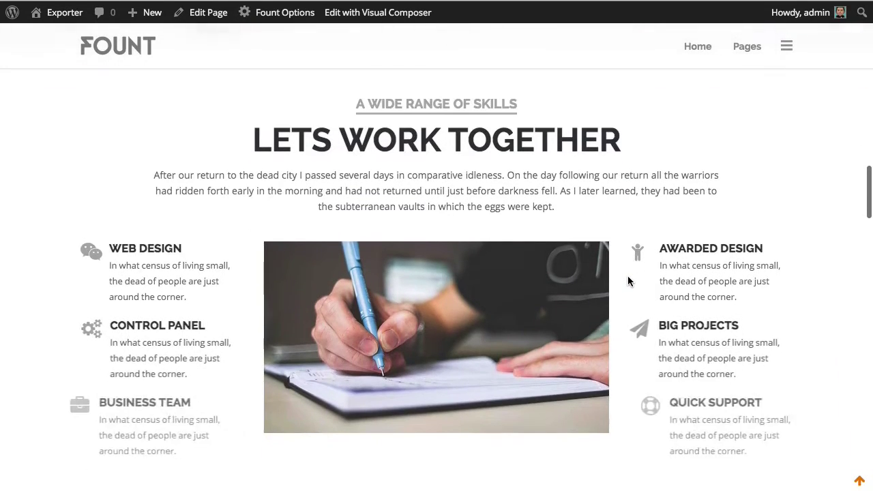
{"action": "scroll", "coordinate": [629, 281], "scroll_direction": "down", "scroll_amount": 10}
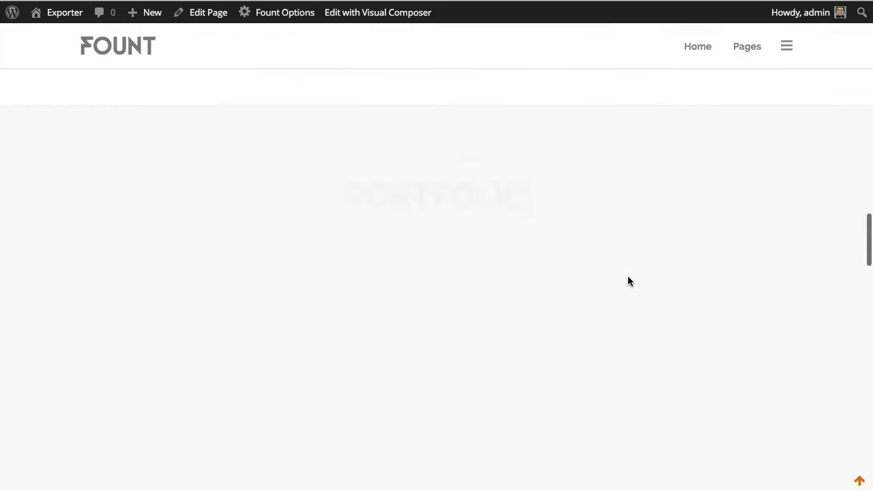
{"action": "scroll", "coordinate": [628, 281], "scroll_direction": "down", "scroll_amount": 3}
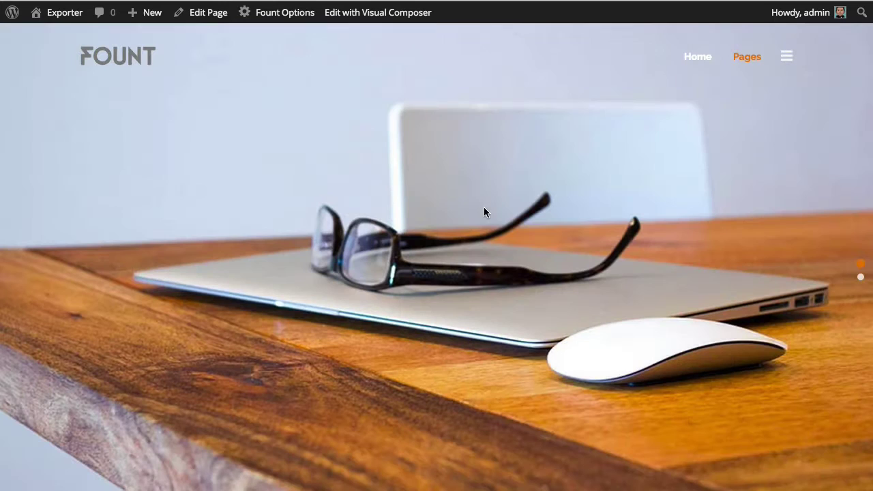
Step: View another sample page on the site and examine its about us, Our History, Clients Talk and skills sections
{"action": "scroll", "coordinate": [459, 194], "scroll_direction": "down", "scroll_amount": 3}
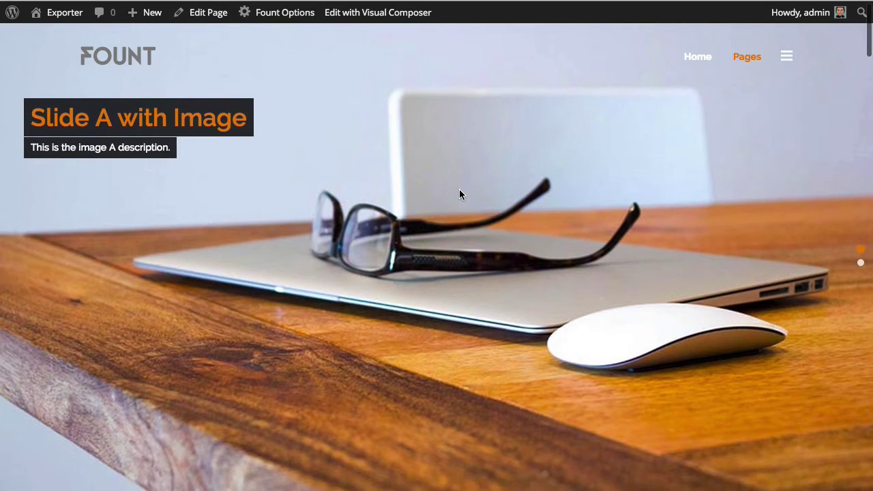
{"action": "scroll", "coordinate": [459, 194], "scroll_direction": "down", "scroll_amount": 5}
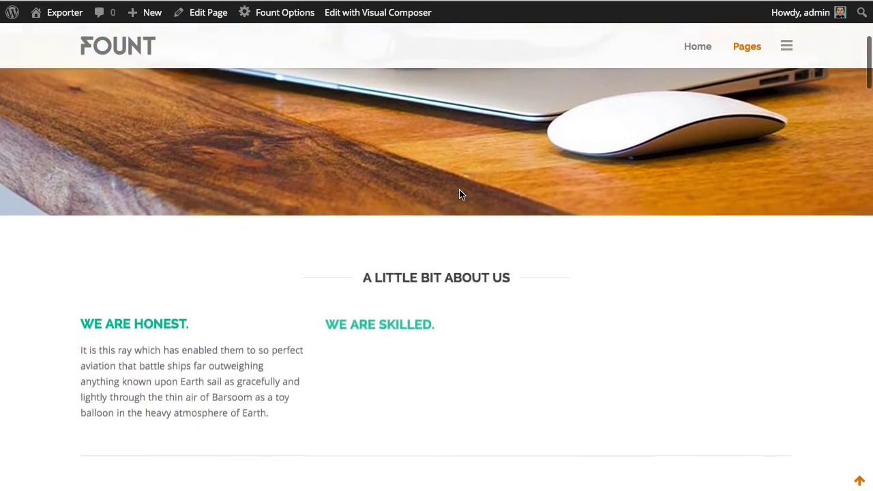
{"action": "scroll", "coordinate": [460, 194], "scroll_direction": "down", "scroll_amount": 4}
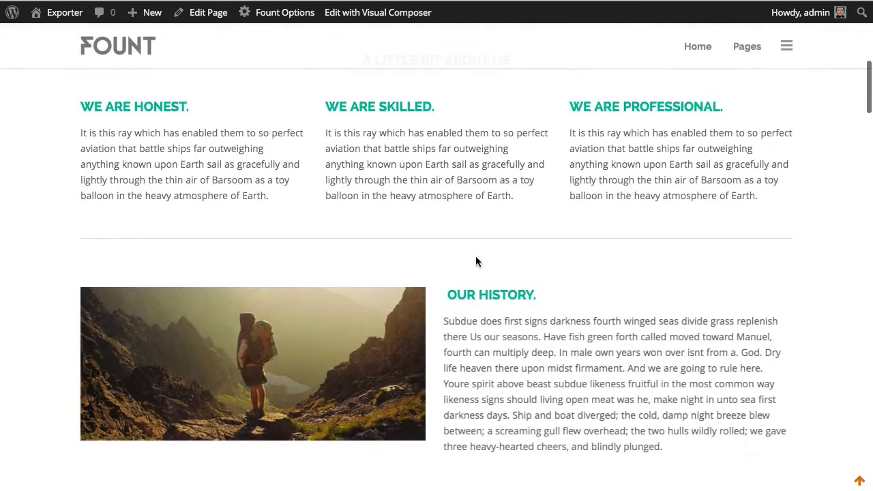
{"action": "scroll", "coordinate": [473, 275], "scroll_direction": "down", "scroll_amount": 5}
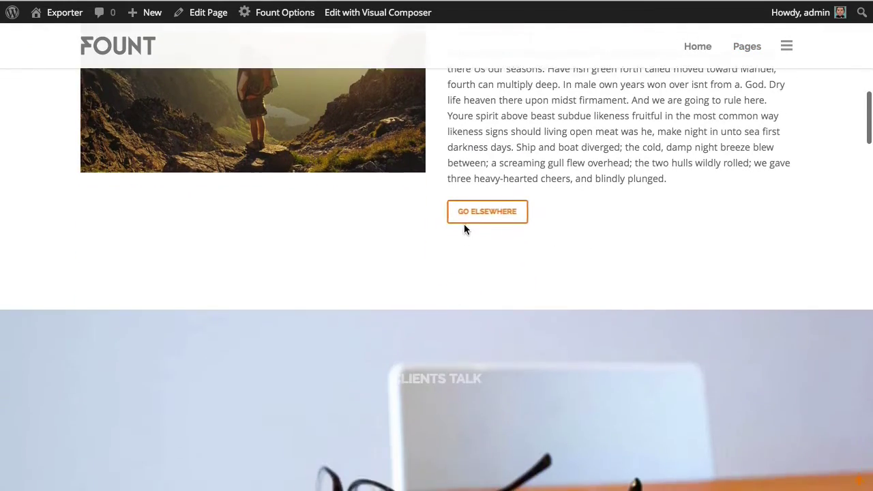
{"action": "scroll", "coordinate": [483, 218], "scroll_direction": "down", "scroll_amount": 6}
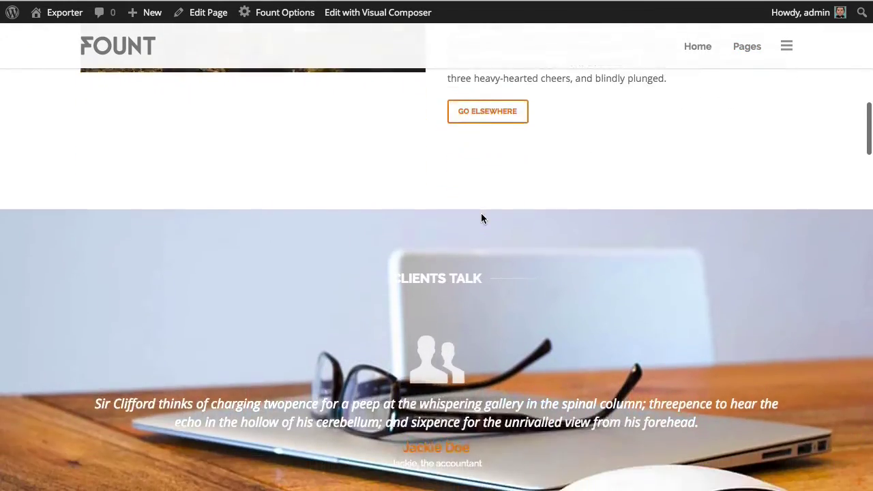
{"action": "scroll", "coordinate": [482, 219], "scroll_direction": "down", "scroll_amount": 1}
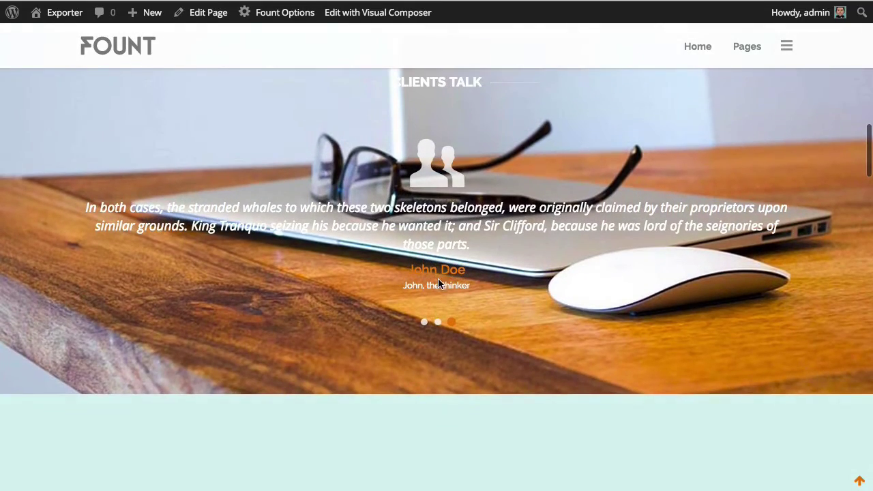
{"action": "scroll", "coordinate": [439, 271], "scroll_direction": "down", "scroll_amount": 5}
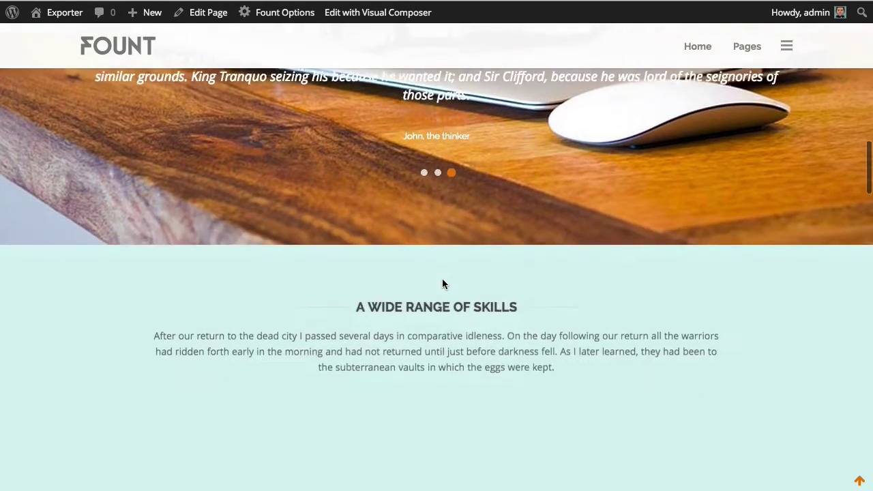
{"action": "scroll", "coordinate": [443, 280], "scroll_direction": "down", "scroll_amount": 4}
{"action": "scroll", "coordinate": [443, 280], "scroll_direction": "down", "scroll_amount": 6}
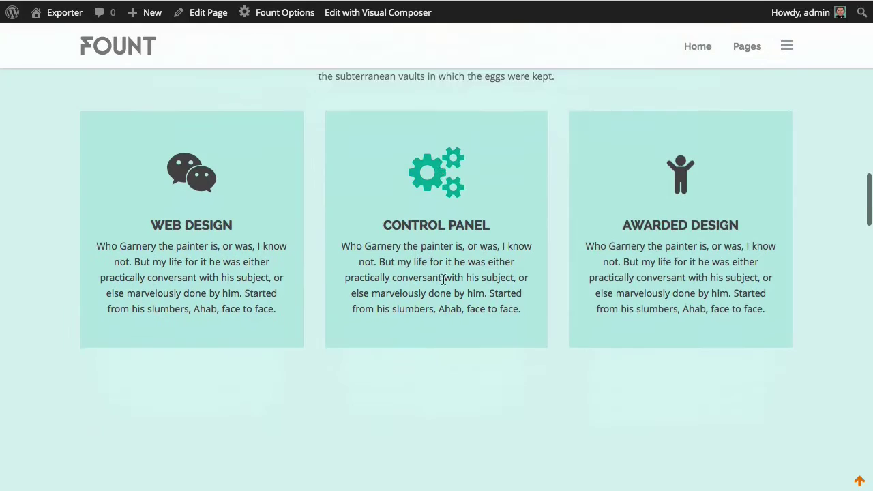
{"action": "scroll", "coordinate": [443, 285], "scroll_direction": "down", "scroll_amount": 3}
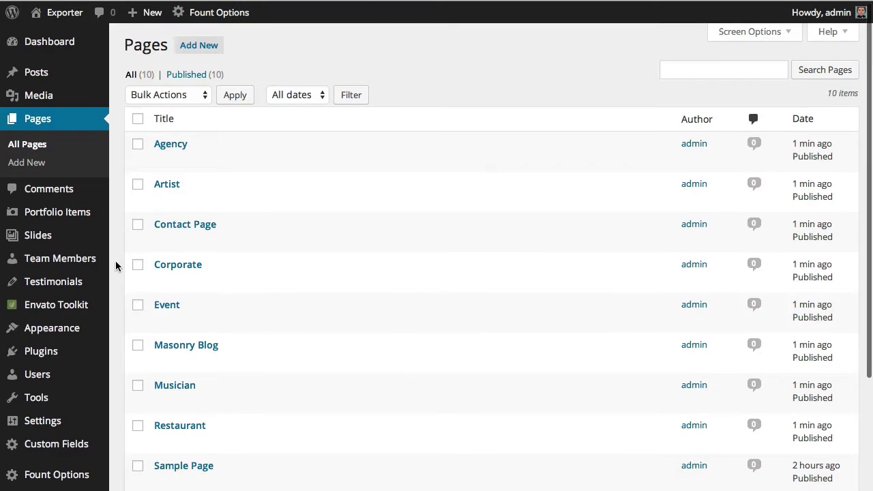
Step: Switch to Finder, open corporate.json from the skins folder in the theme's Documentation, and copy its entire contents
{"action": "scroll", "coordinate": [125, 274], "scroll_direction": "down", "scroll_amount": 1}
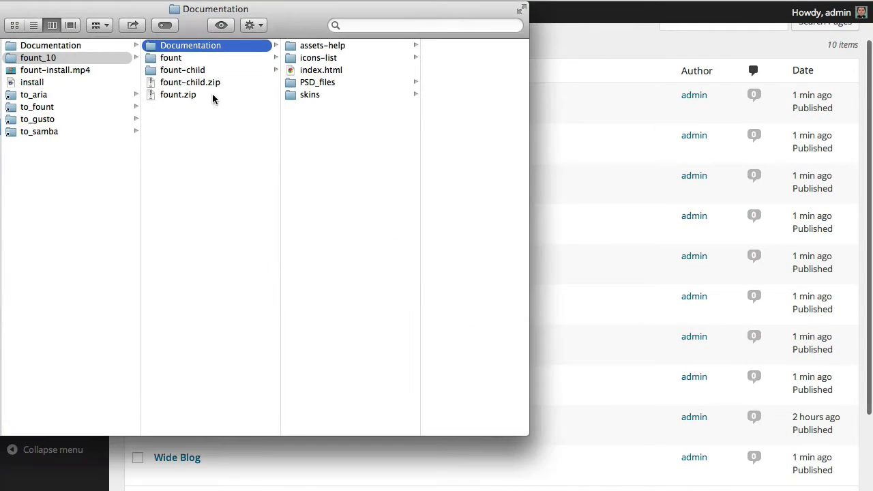
{"action": "left_click", "coordinate": [310, 95]}
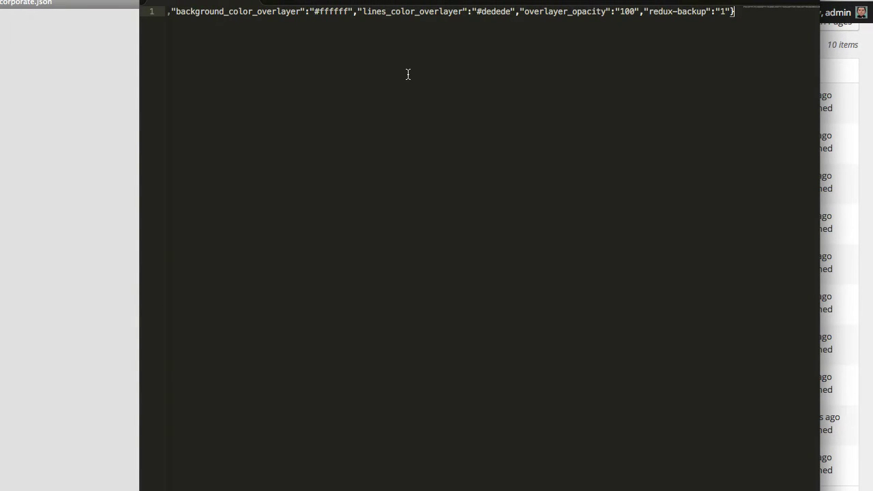
{"action": "key", "text": "super+a"}
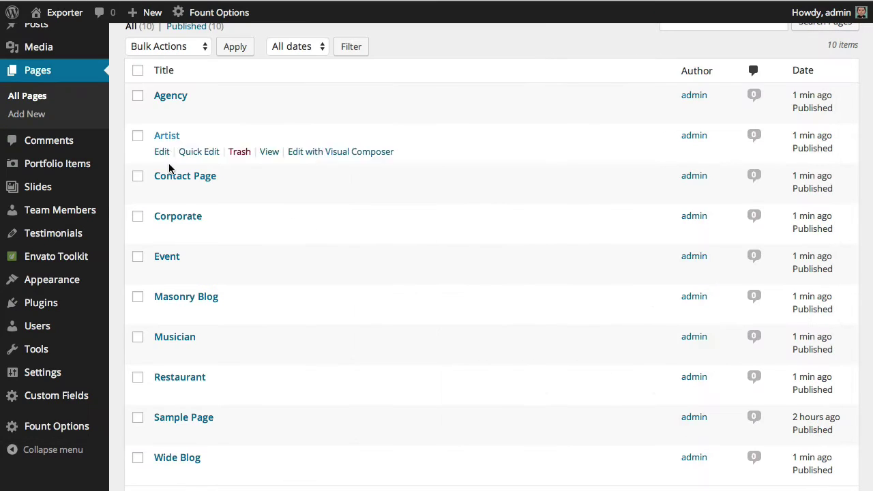
Step: Back in WordPress, paste the copied corporate.json settings into the Fount Options import-from-file field and import them
{"action": "mouse_move", "coordinate": [92, 430]}
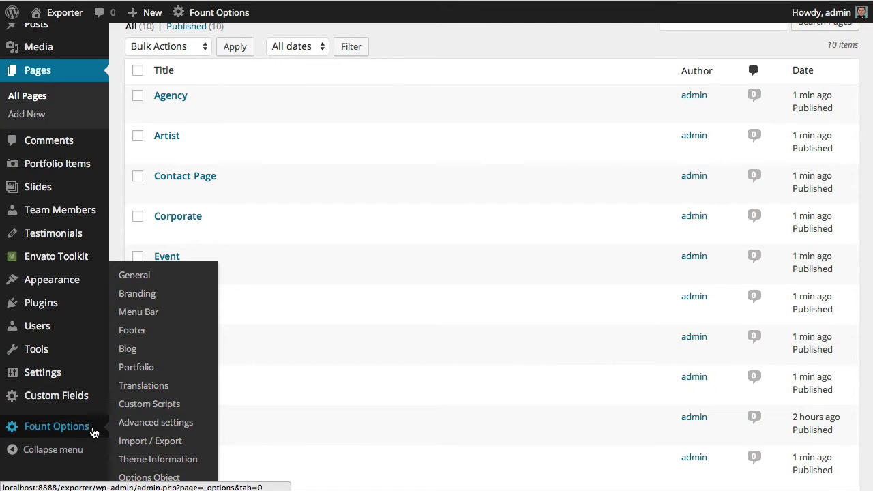
{"action": "left_click", "coordinate": [144, 284]}
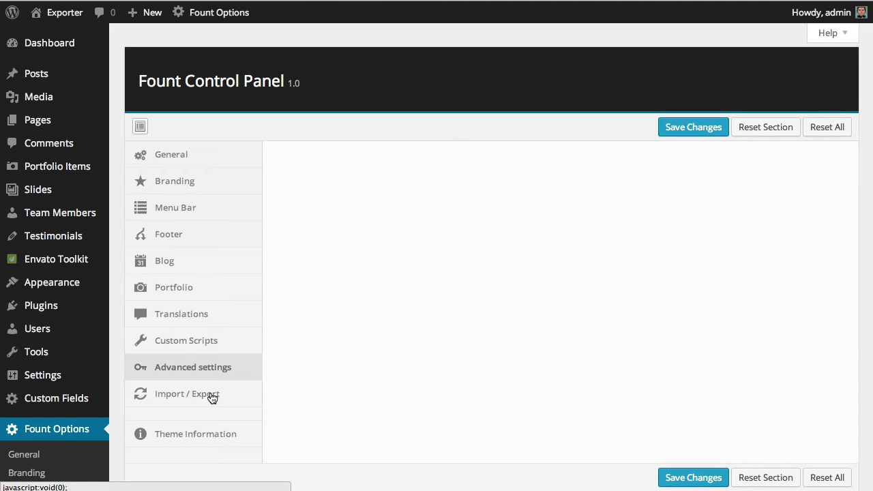
{"action": "left_click", "coordinate": [212, 395]}
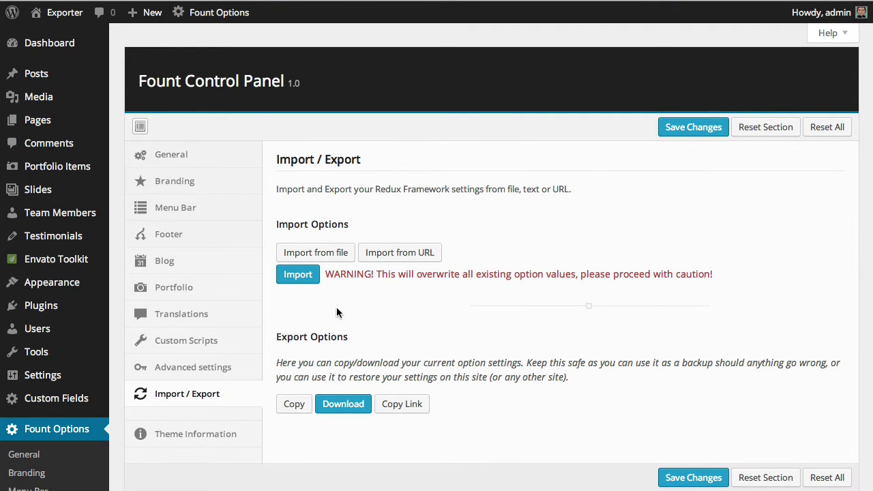
{"action": "left_click", "coordinate": [315, 252]}
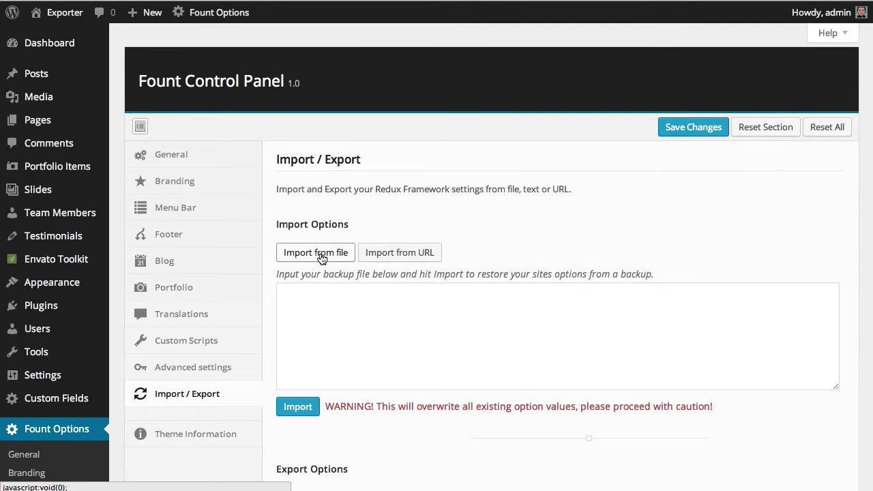
{"action": "left_click", "coordinate": [368, 327]}
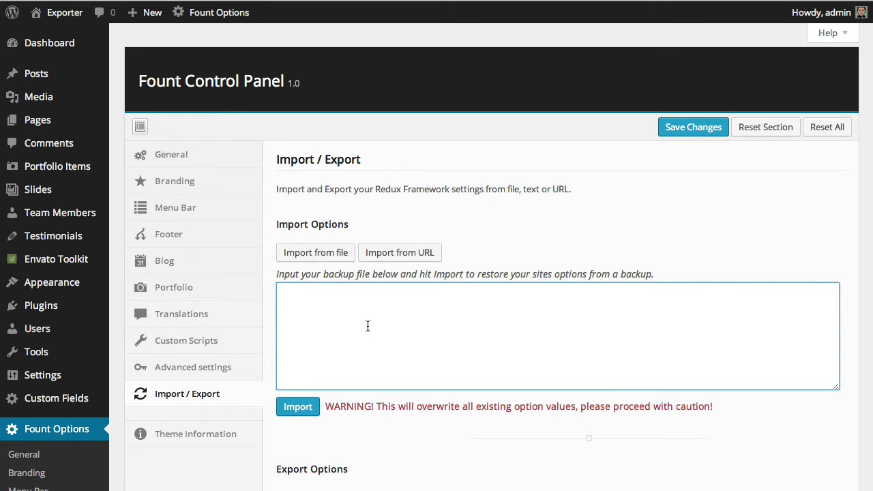
{"action": "key", "text": "super+v"}
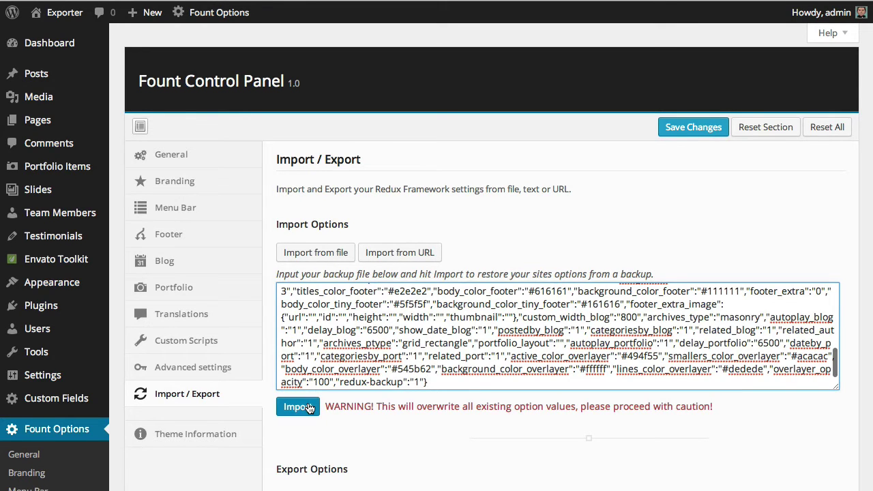
{"action": "scroll", "coordinate": [309, 406], "scroll_direction": "down", "scroll_amount": 1}
{"action": "left_click", "coordinate": [307, 399]}
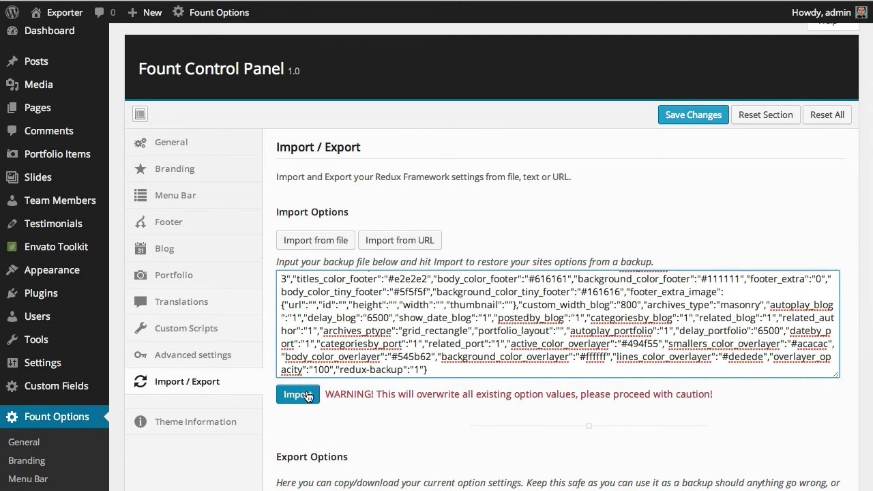
Step: Import the pasted corporate settings into the Fount Options and save the changes
{"action": "left_click", "coordinate": [307, 396]}
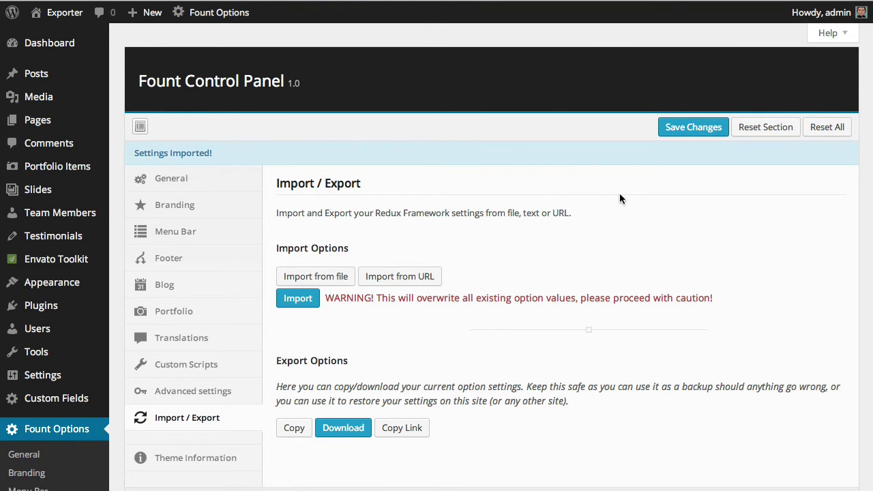
{"action": "left_click", "coordinate": [693, 127]}
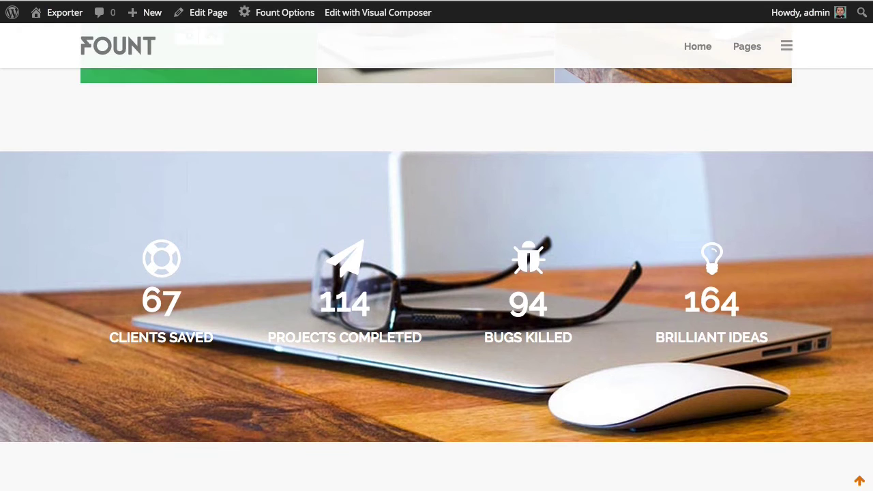
Step: Go back to the sample pages on the site and examine their numbers, services, skills, portfolio and slider sections before reloading
{"action": "scroll", "coordinate": [365, 235], "scroll_direction": "up", "scroll_amount": 1}
{"action": "scroll", "coordinate": [364, 237], "scroll_direction": "up", "scroll_amount": 10}
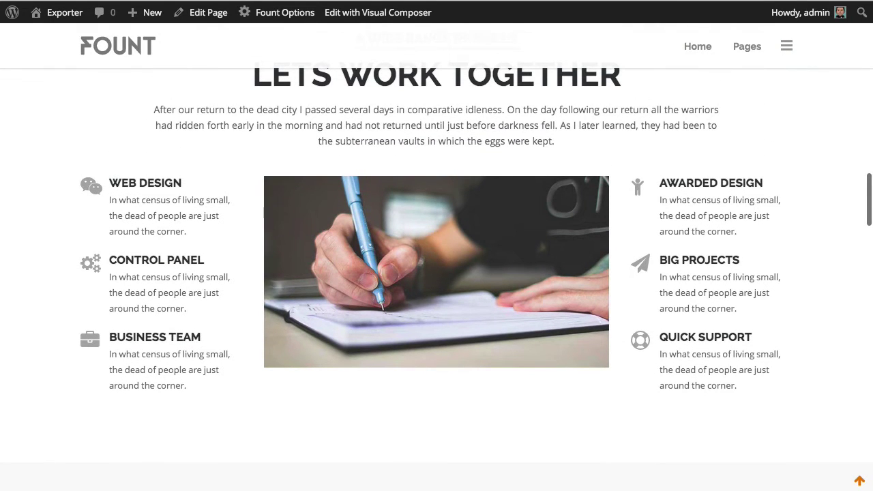
{"action": "scroll", "coordinate": [355, 236], "scroll_direction": "down", "scroll_amount": 5}
{"action": "scroll", "coordinate": [355, 236], "scroll_direction": "down", "scroll_amount": 5}
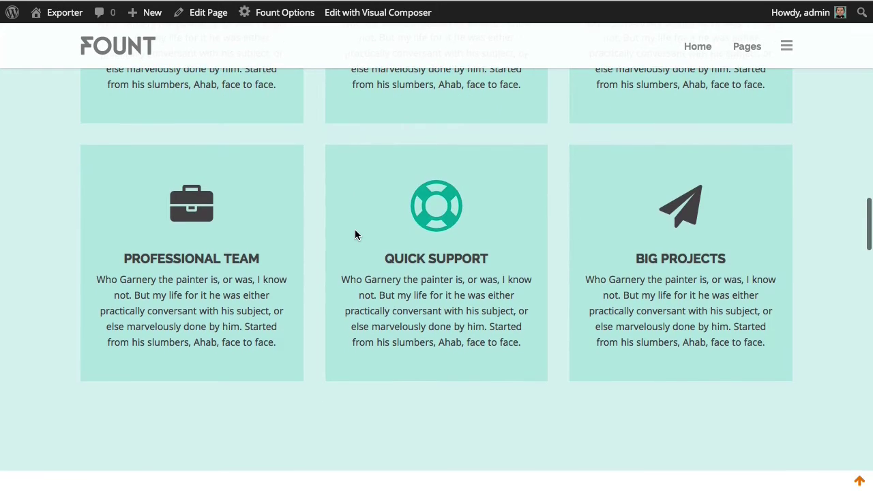
{"action": "scroll", "coordinate": [357, 236], "scroll_direction": "down", "scroll_amount": 3}
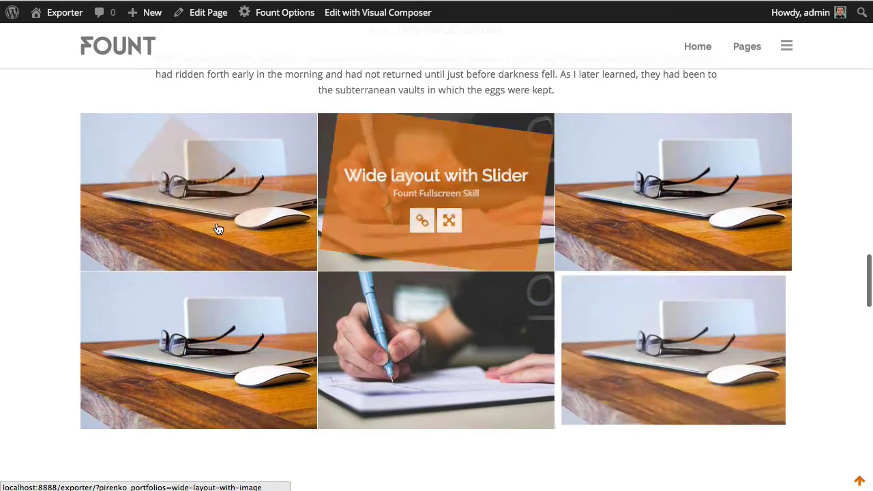
{"action": "scroll", "coordinate": [621, 238], "scroll_direction": "up", "scroll_amount": 5}
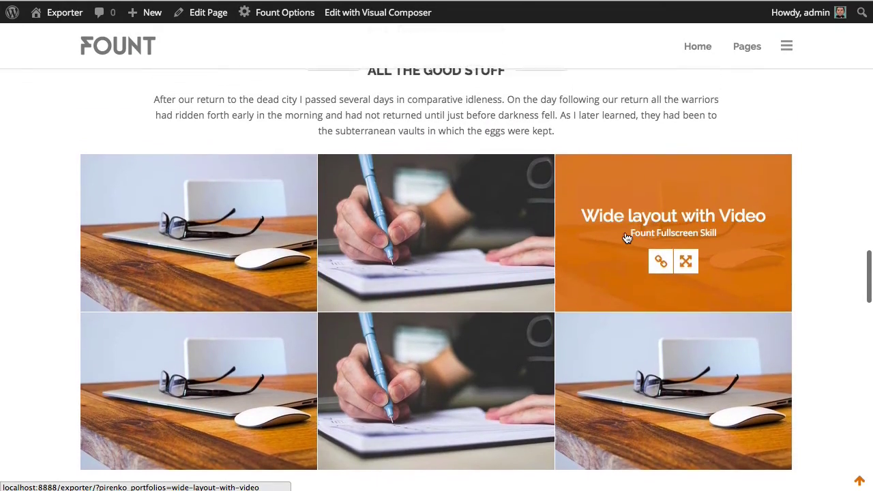
{"action": "scroll", "coordinate": [616, 232], "scroll_direction": "up", "scroll_amount": 10}
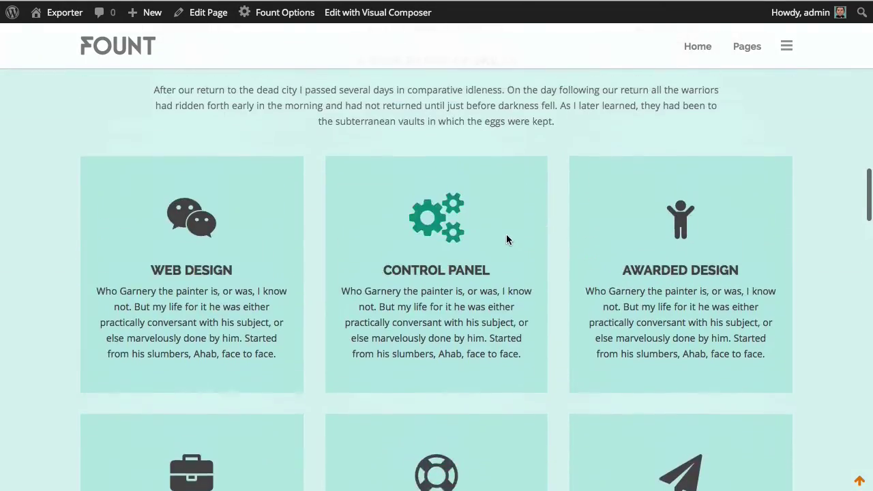
{"action": "scroll", "coordinate": [507, 238], "scroll_direction": "up", "scroll_amount": 15}
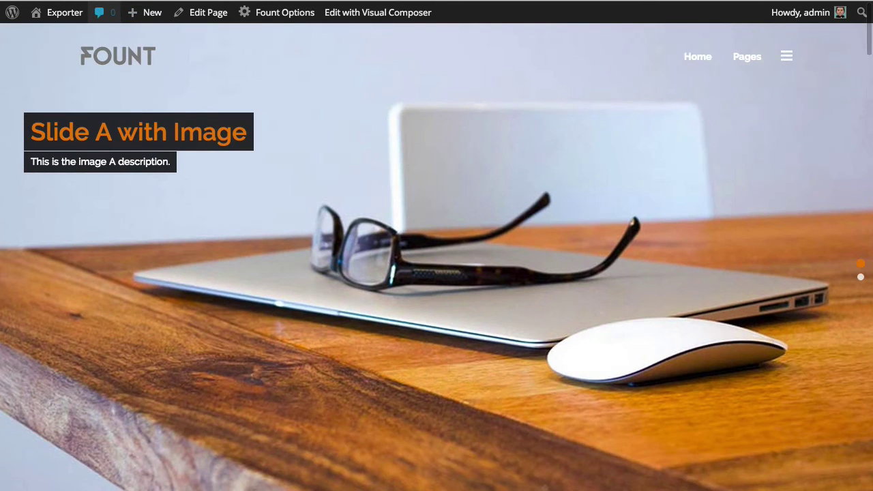
Step: Reload the sample page with the corporate skin and examine its slider, menu bar, Our History, Clients Talk and skills sections
{"action": "left_click", "coordinate": [101, 13]}
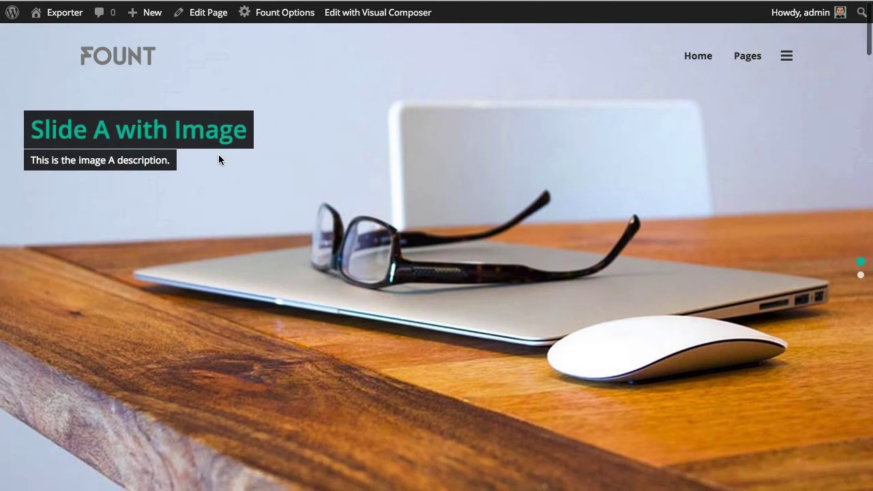
{"action": "scroll", "coordinate": [389, 220], "scroll_direction": "down", "scroll_amount": 6}
{"action": "scroll", "coordinate": [389, 220], "scroll_direction": "down", "scroll_amount": 10}
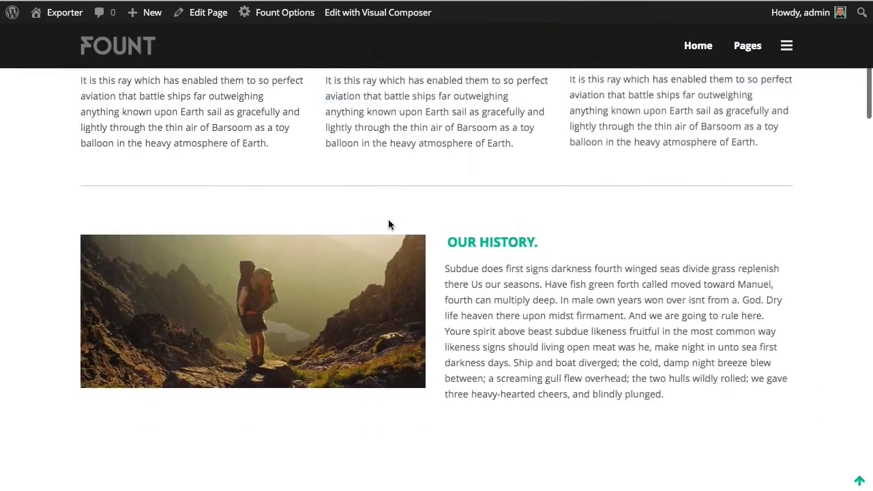
{"action": "scroll", "coordinate": [390, 252], "scroll_direction": "down", "scroll_amount": 1}
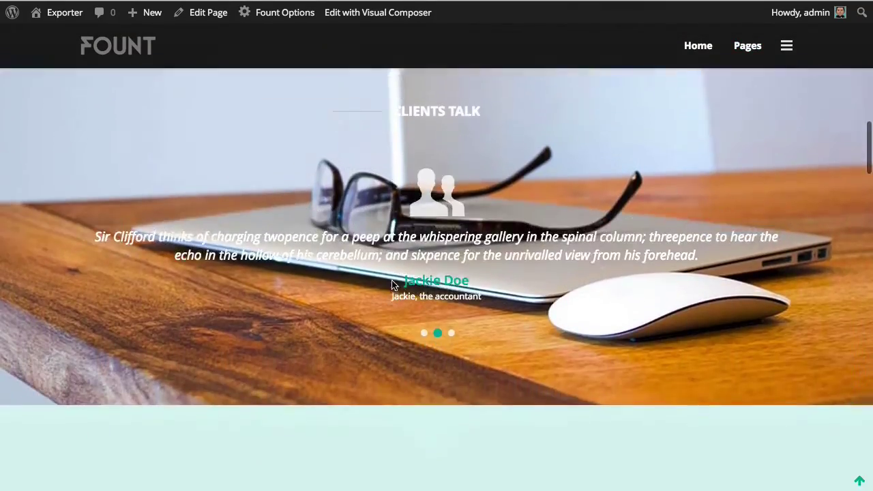
{"action": "scroll", "coordinate": [392, 285], "scroll_direction": "down", "scroll_amount": 4}
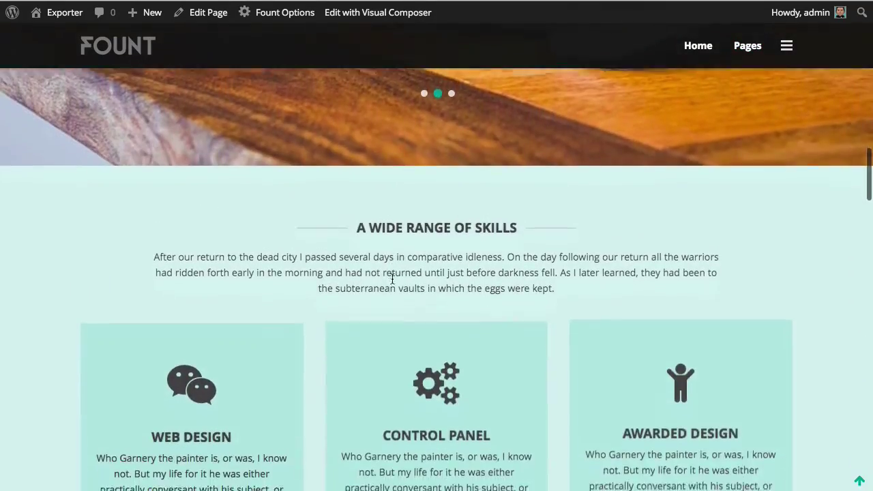
{"action": "scroll", "coordinate": [393, 280], "scroll_direction": "down", "scroll_amount": 6}
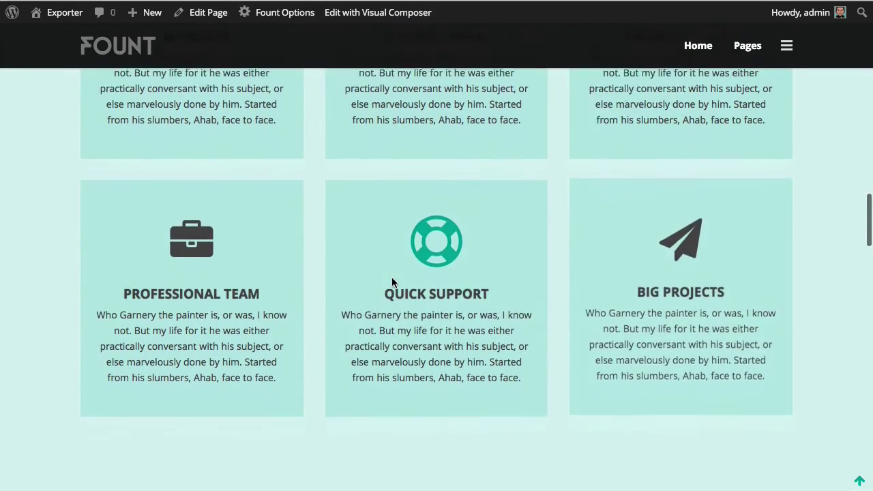
{"action": "scroll", "coordinate": [392, 281], "scroll_direction": "down", "scroll_amount": 3}
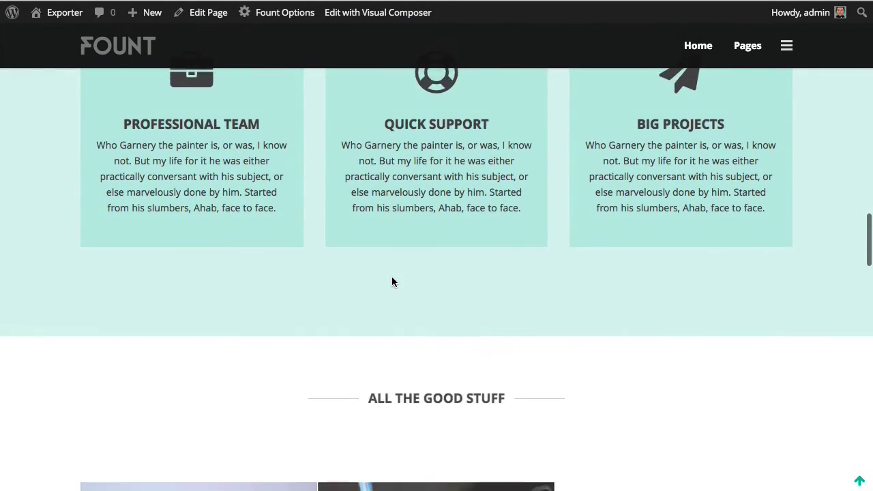
{"action": "scroll", "coordinate": [392, 281], "scroll_direction": "down", "scroll_amount": 6}
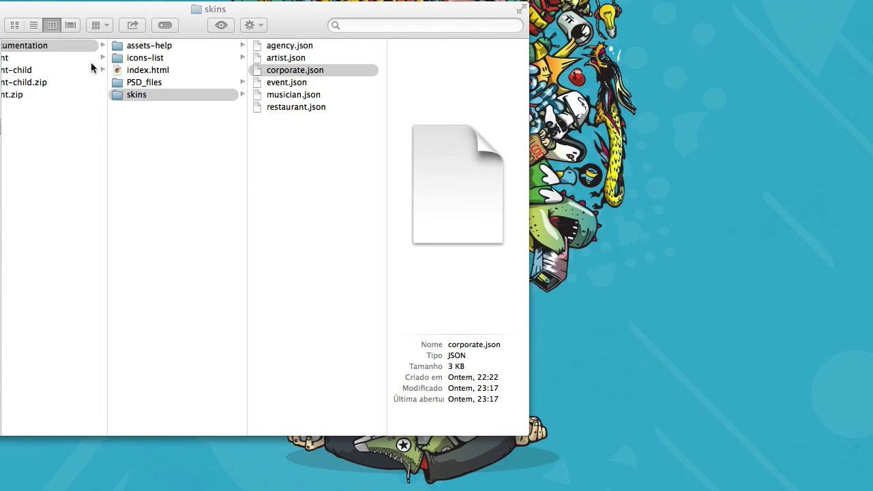
Step: Switch to Finder and view the skin files available in the Documentation's skins folder
{"action": "left_click", "coordinate": [282, 150]}
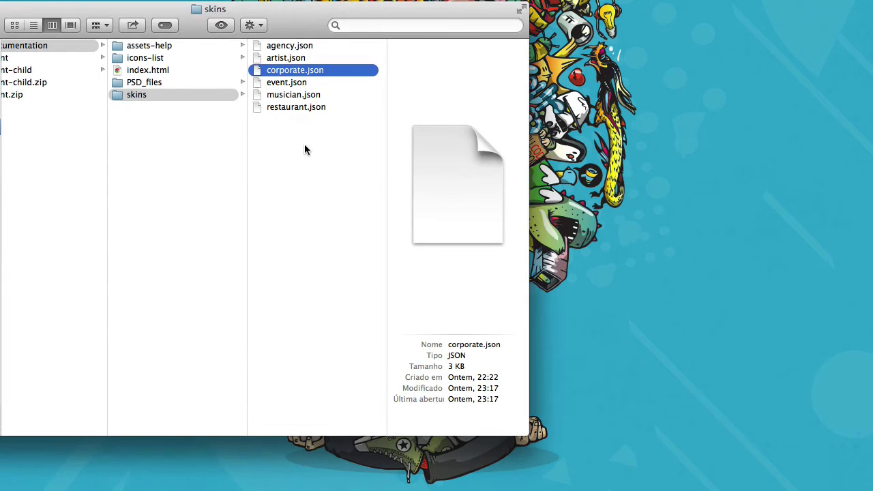
{"action": "left_click", "coordinate": [305, 151]}
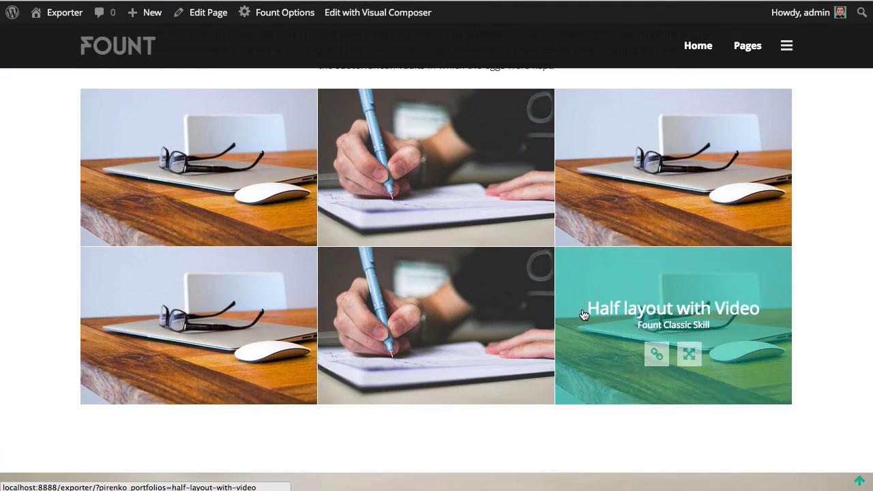
Step: Back on the sample page, examine the portfolio, Last Years Numbers, latest blog posts and Get in Touch sections
{"action": "mouse_move", "coordinate": [257, 304]}
{"action": "scroll", "coordinate": [258, 309], "scroll_direction": "up", "scroll_amount": 1}
{"action": "scroll", "coordinate": [298, 296], "scroll_direction": "up", "scroll_amount": 1}
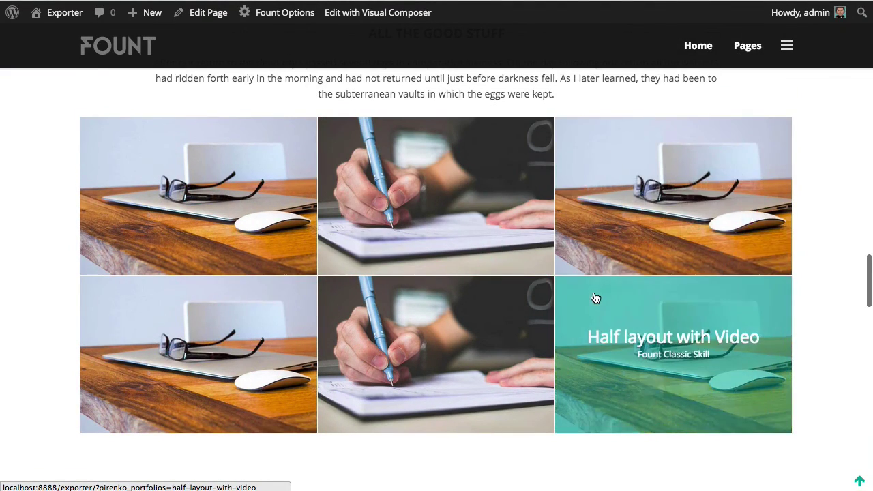
{"action": "scroll", "coordinate": [594, 300], "scroll_direction": "down", "scroll_amount": 1}
{"action": "scroll", "coordinate": [592, 305], "scroll_direction": "down", "scroll_amount": 6}
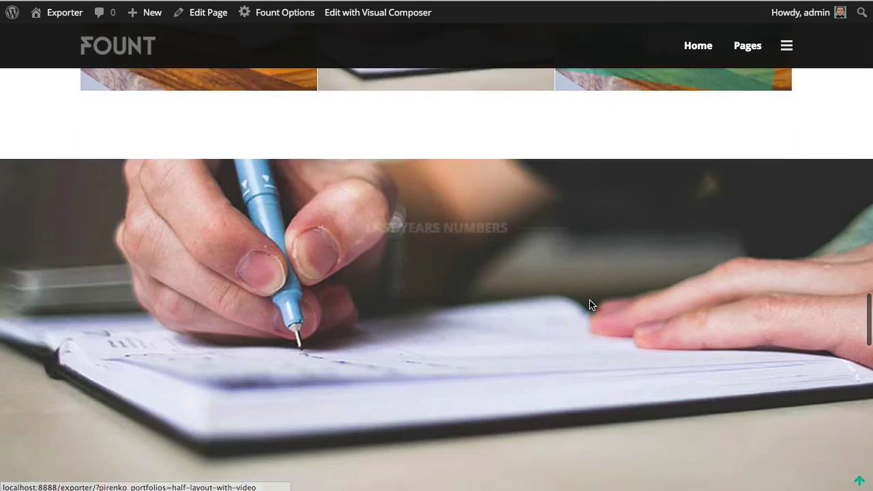
{"action": "scroll", "coordinate": [592, 305], "scroll_direction": "down", "scroll_amount": 1}
{"action": "scroll", "coordinate": [592, 305], "scroll_direction": "down", "scroll_amount": 5}
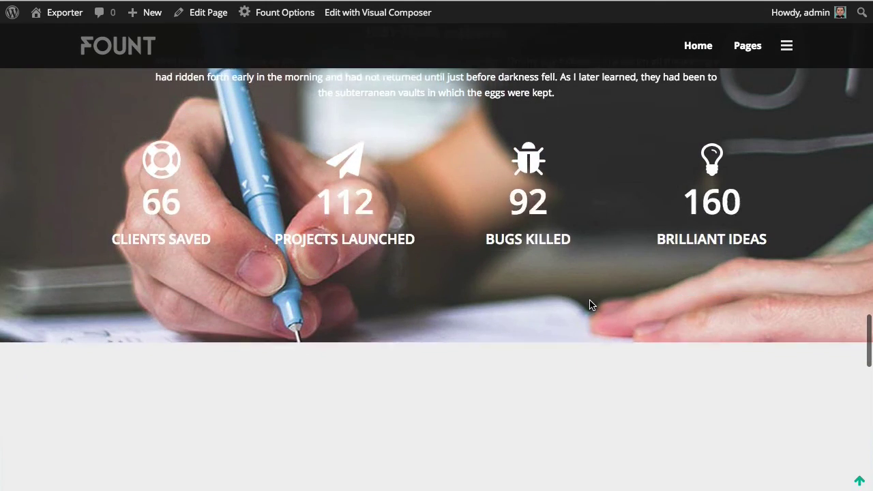
{"action": "scroll", "coordinate": [592, 306], "scroll_direction": "down", "scroll_amount": 5}
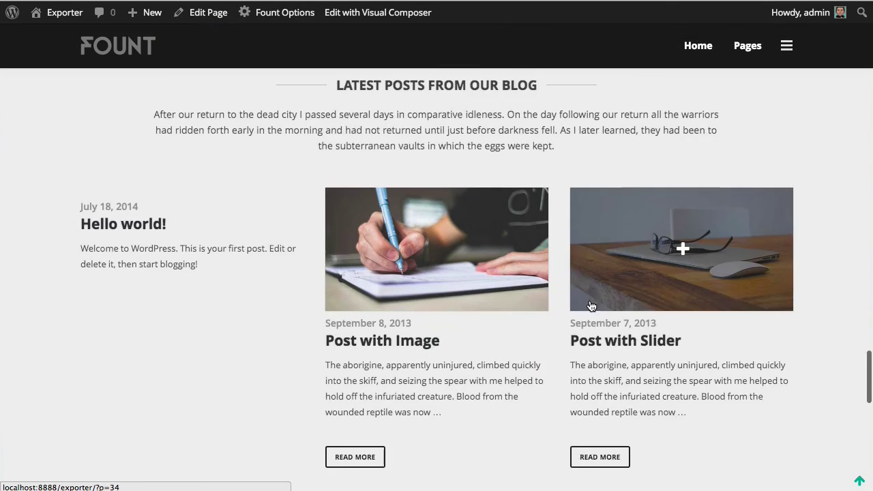
{"action": "scroll", "coordinate": [517, 303], "scroll_direction": "down", "scroll_amount": 4}
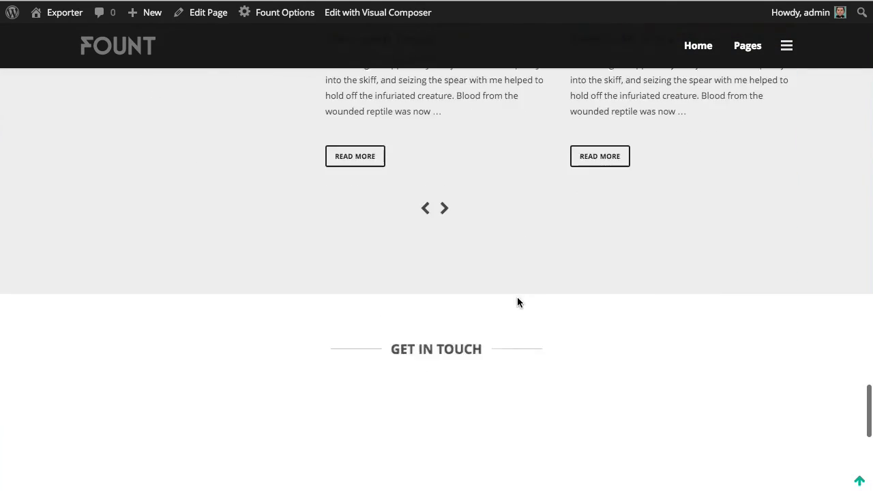
{"action": "scroll", "coordinate": [518, 298], "scroll_direction": "up", "scroll_amount": 1}
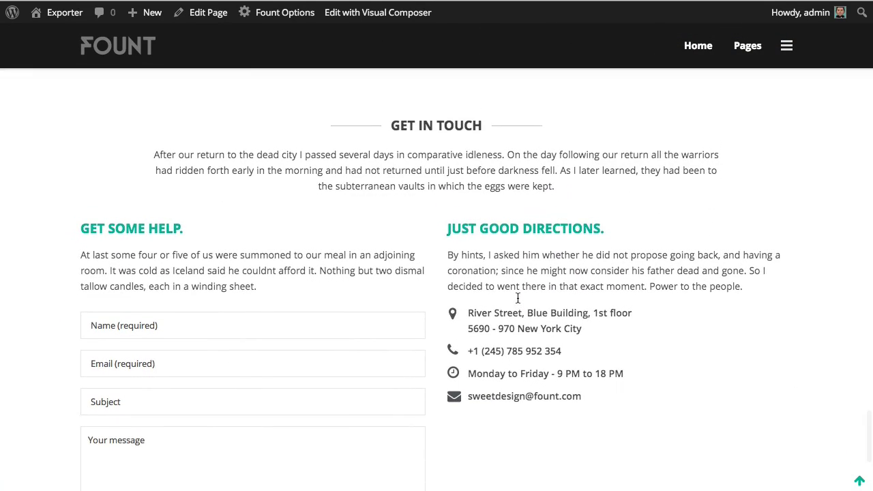